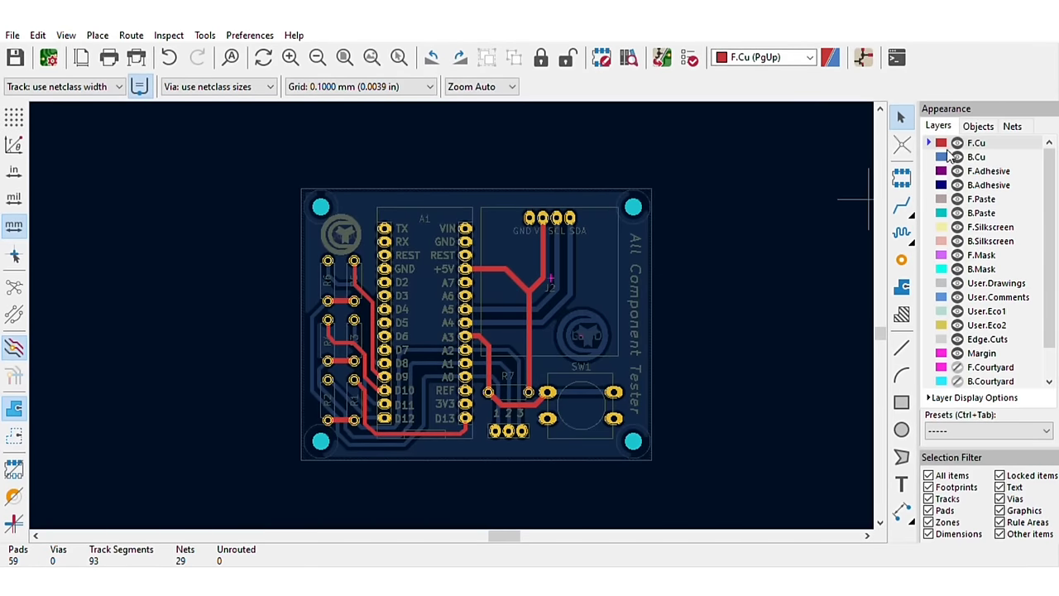
Step: Switch to the B.Cu and F.Silkscreen layers, then view the board tilted in 3D
click(952, 157)
click(934, 227)
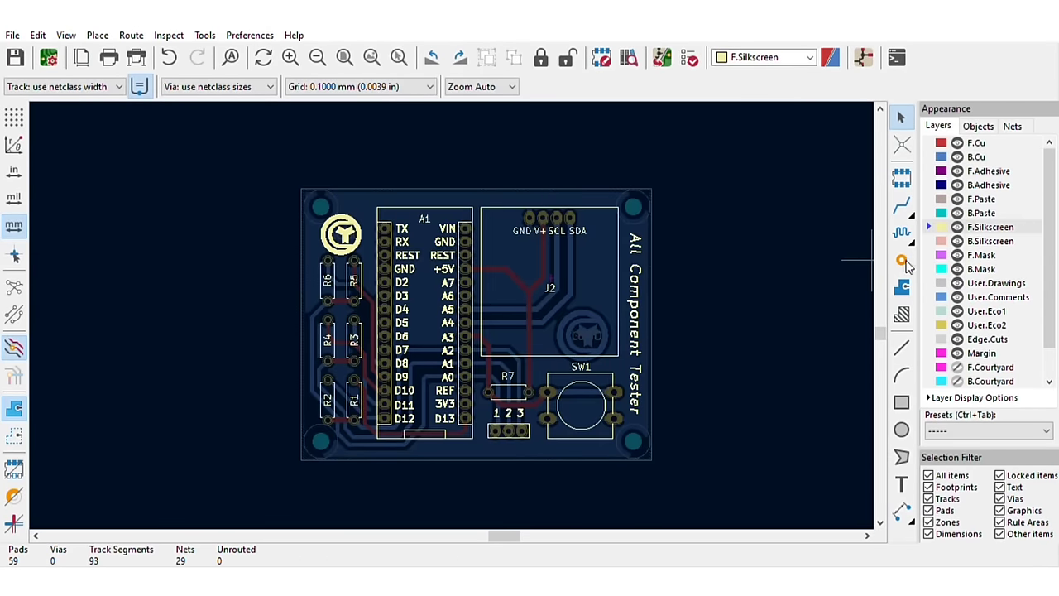
key(alt+3)
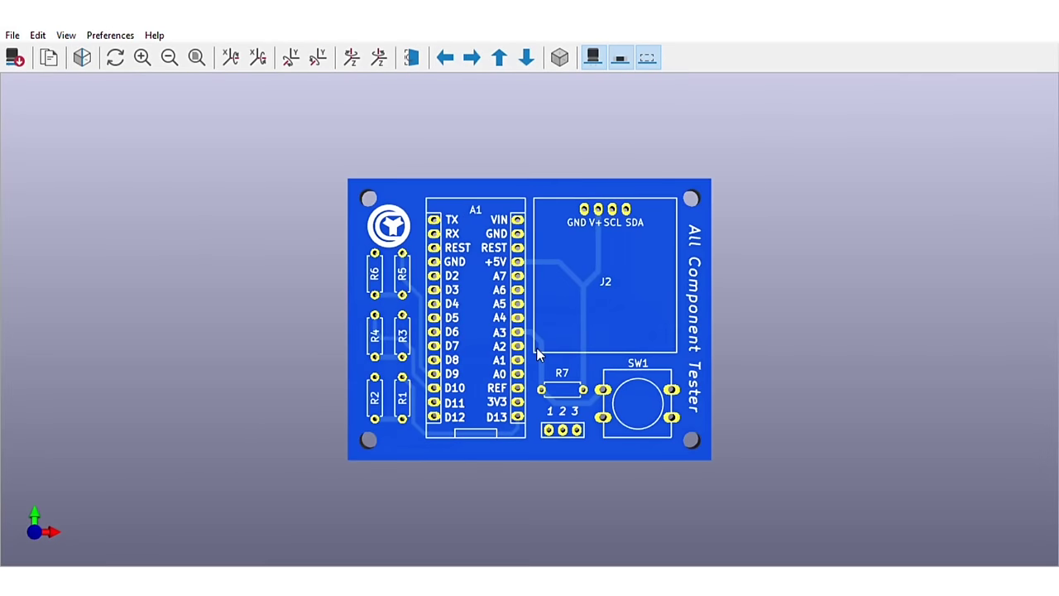
mouse_move(536, 347)
mouse_down()
mouse_move(547, 241)
mouse_move(643, 303)
mouse_move(278, 305)
mouse_move(686, 289)
mouse_move(504, 201)
mouse_move(472, 286)
mouse_move(487, 269)
mouse_move(894, 289)
mouse_move(899, 279)
mouse_move(267, 276)
mouse_move(476, 279)
mouse_move(490, 229)
mouse_move(570, 275)
mouse_up()
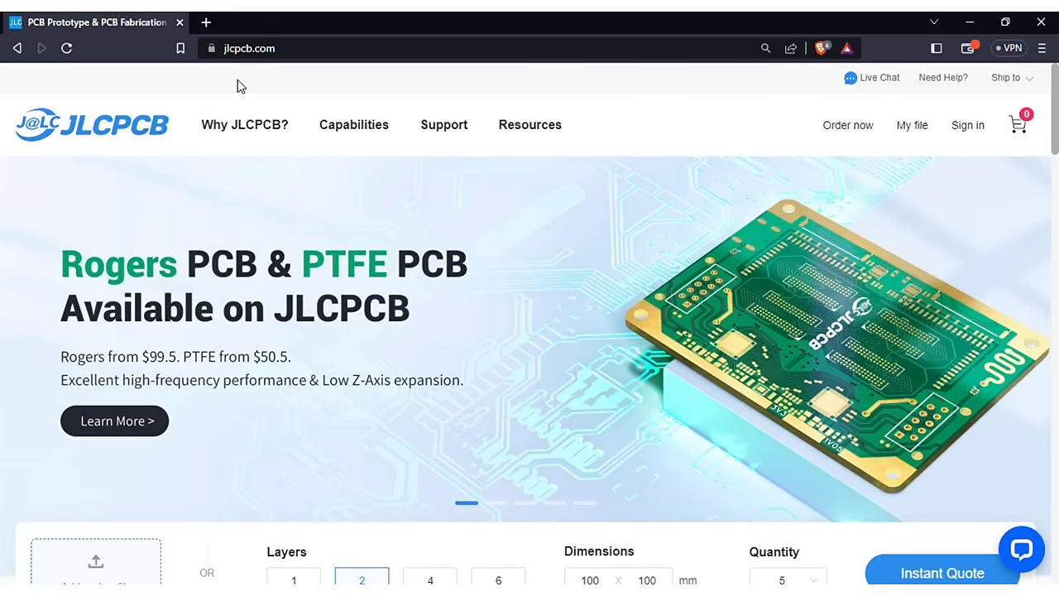
Step: Upload the board's gerber zip to JLCPCB for a quote
scroll(266, 86, down, 5)
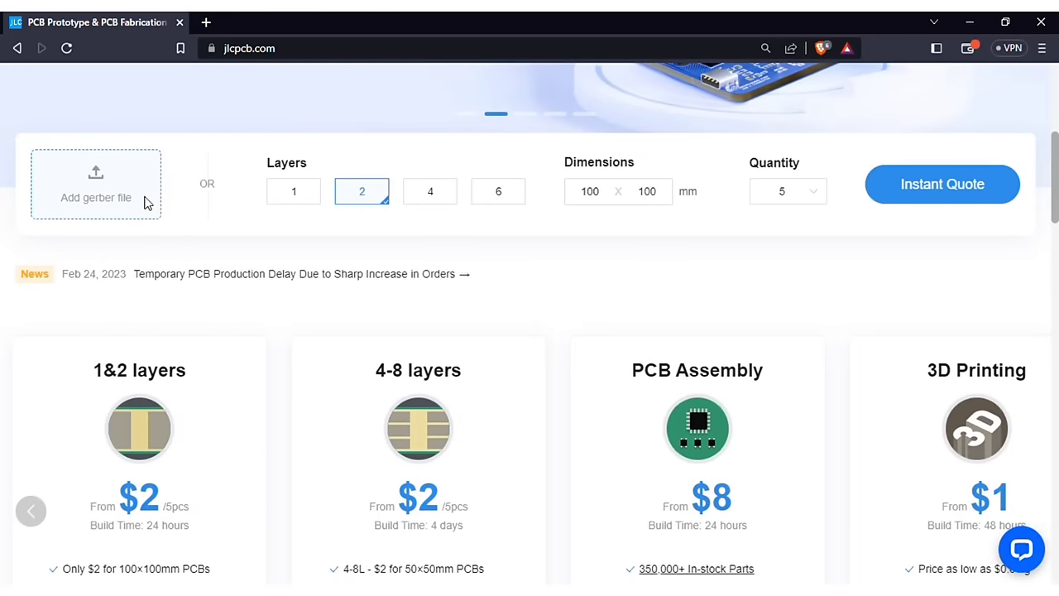
drag(145, 203, 147, 206)
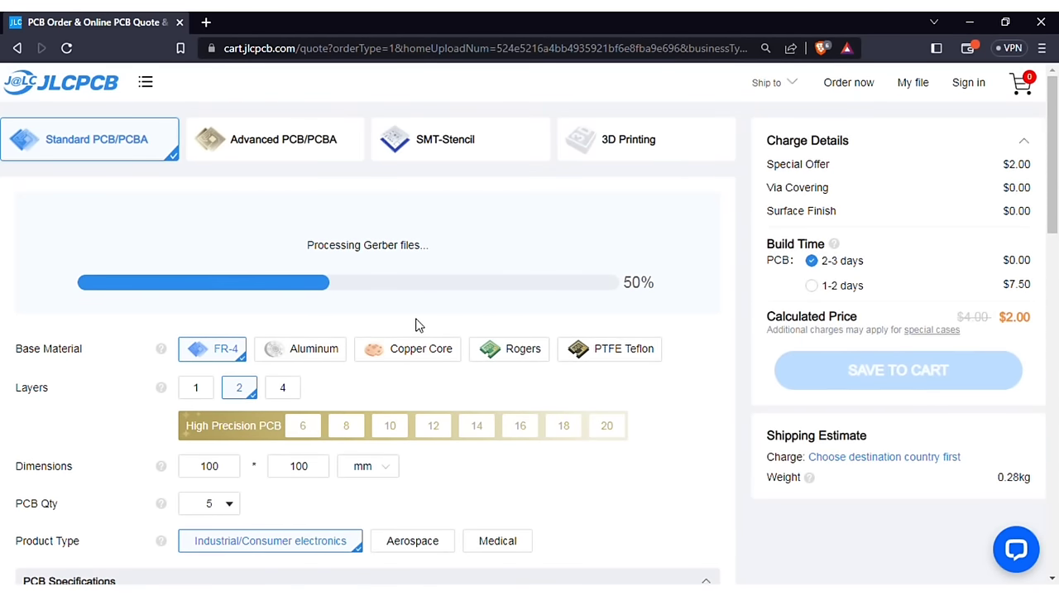
scroll(409, 275, down, 3)
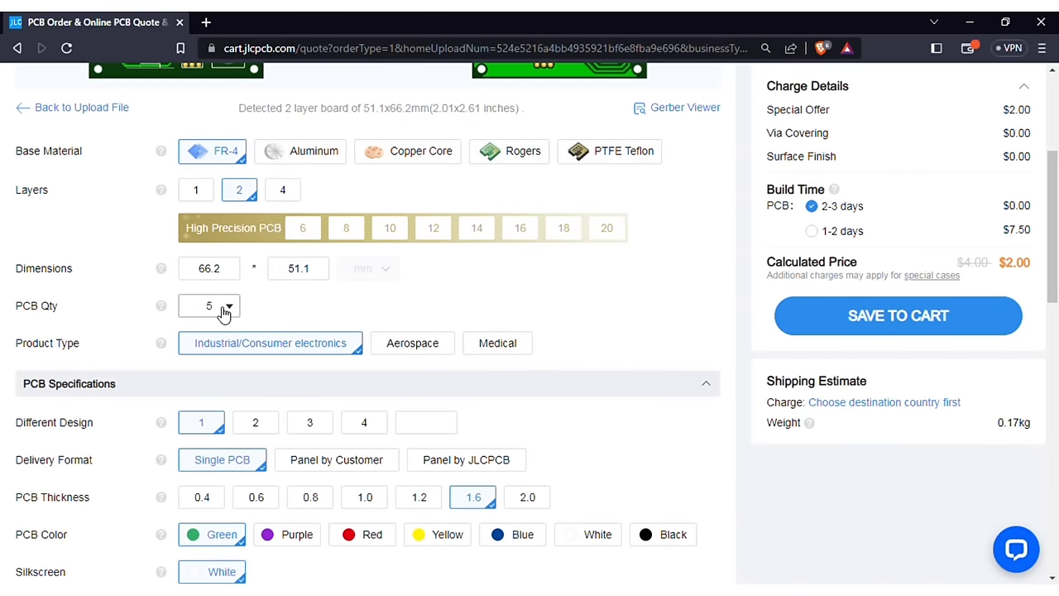
Step: Preview purple and red PCB colours, then settle on blue
click(314, 548)
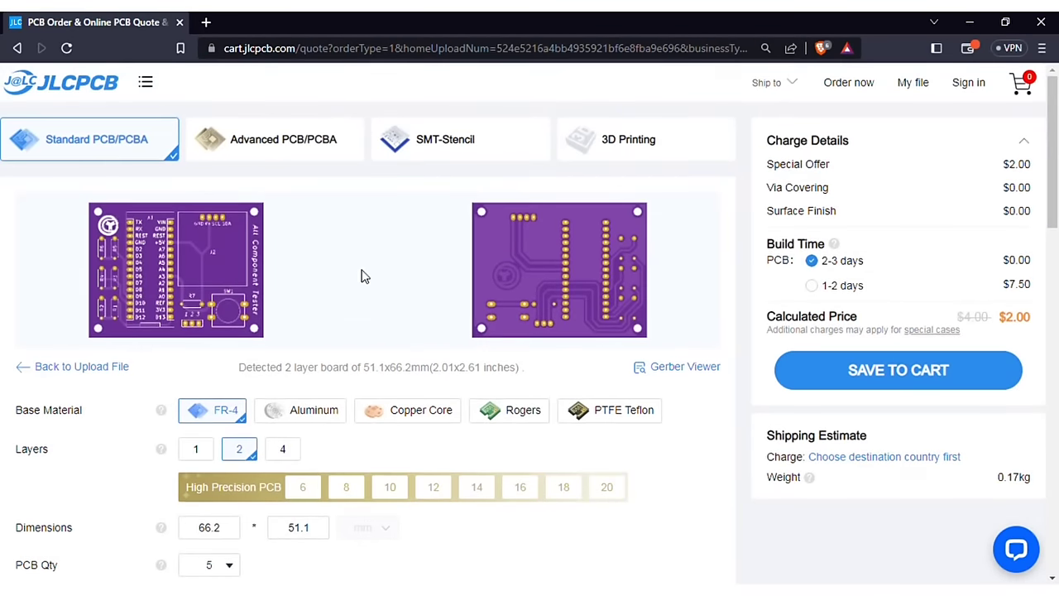
scroll(364, 276, down, 4)
click(382, 540)
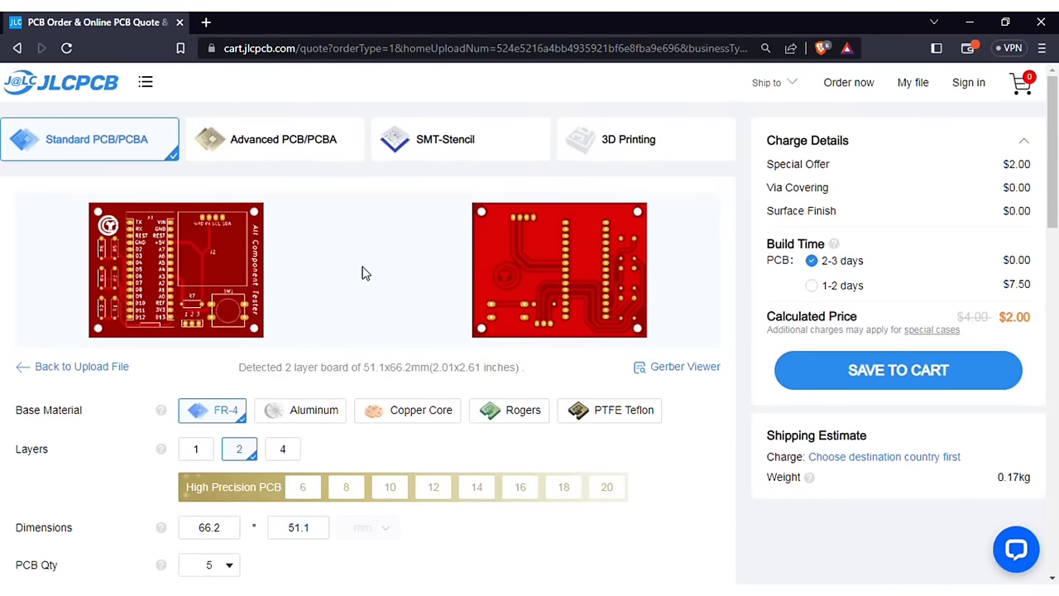
scroll(364, 274, down, 5)
click(496, 407)
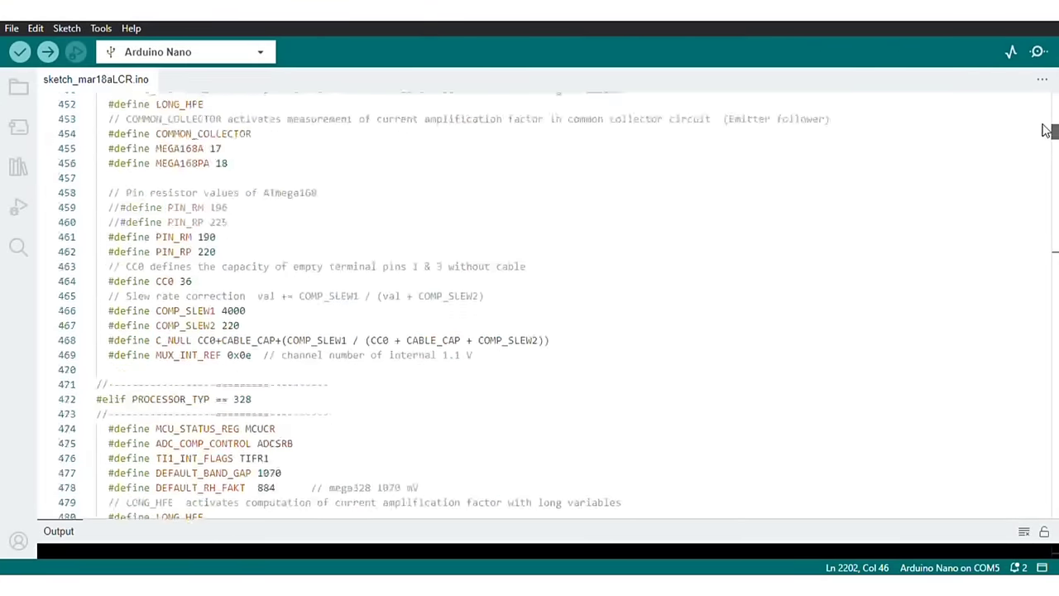
Step: Return to the top of sketch_mar18aLCR.ino and upload it to the Arduino Nano
drag(1045, 130, 1041, 96)
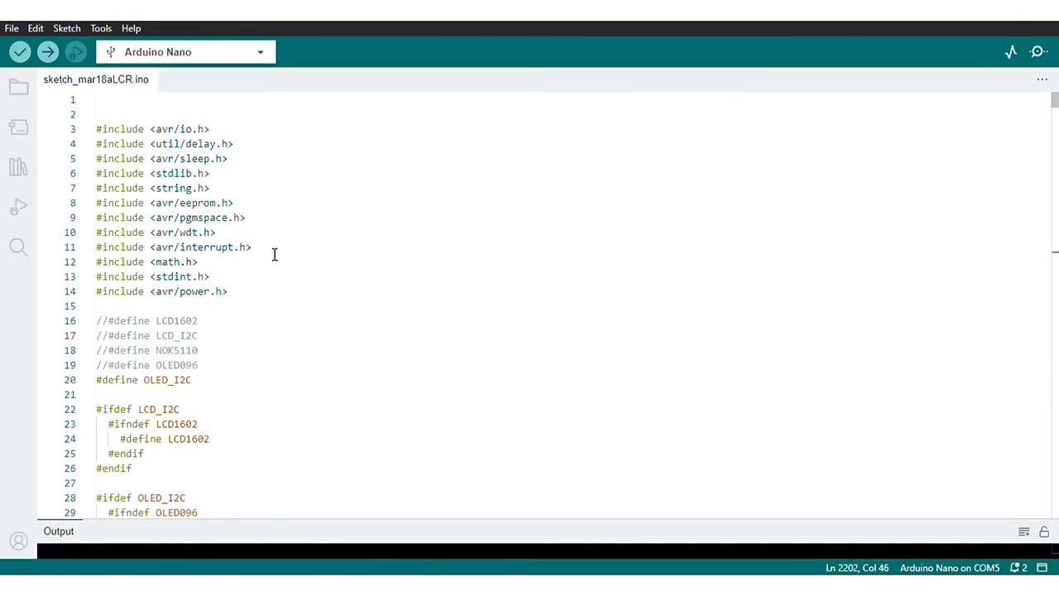
click(48, 53)
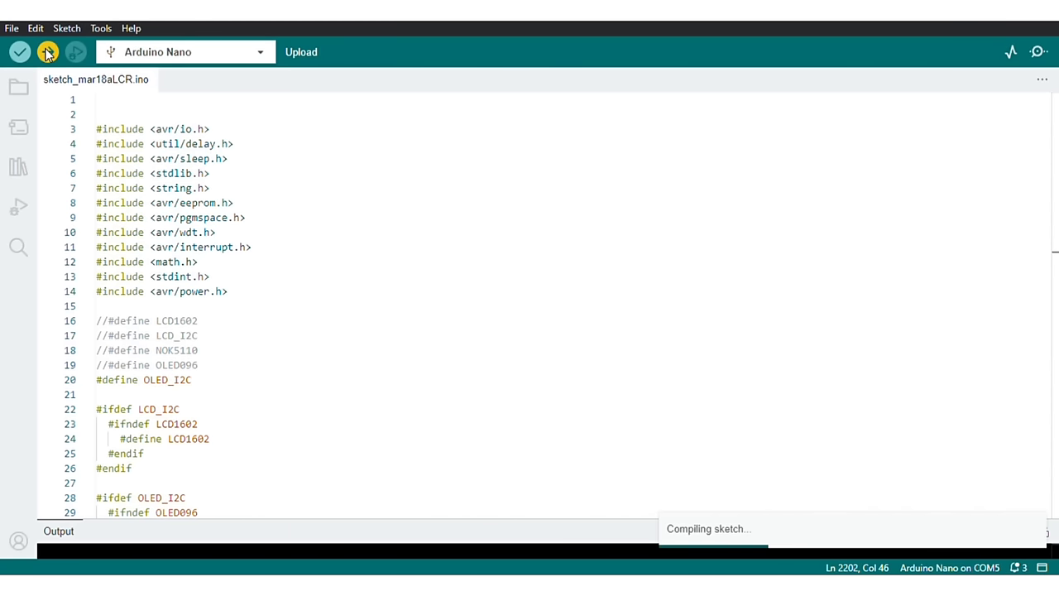